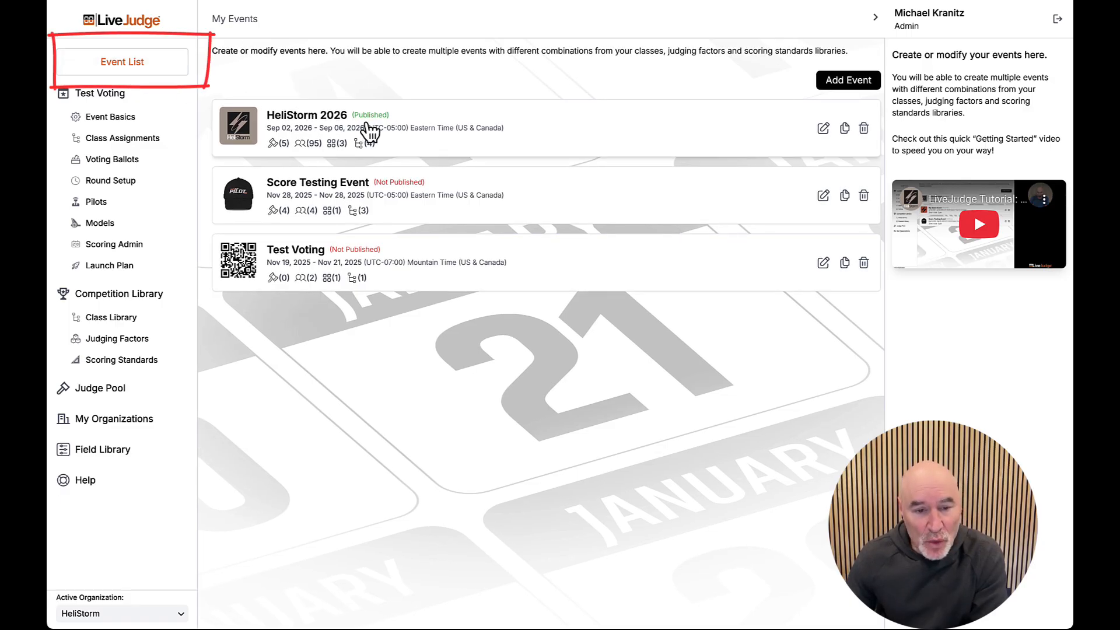
# Open the HeliStorm 2026 event and review the settings of its Pilot's Choice - Civilian voting ballot.
pyautogui.click(528, 139)
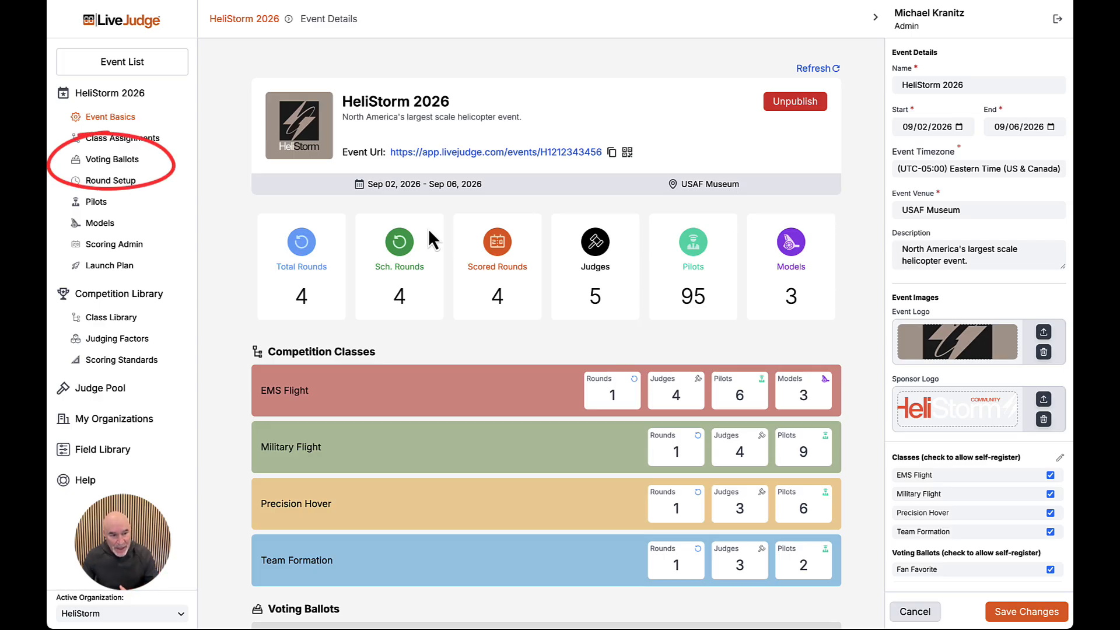
pyautogui.click(91, 161)
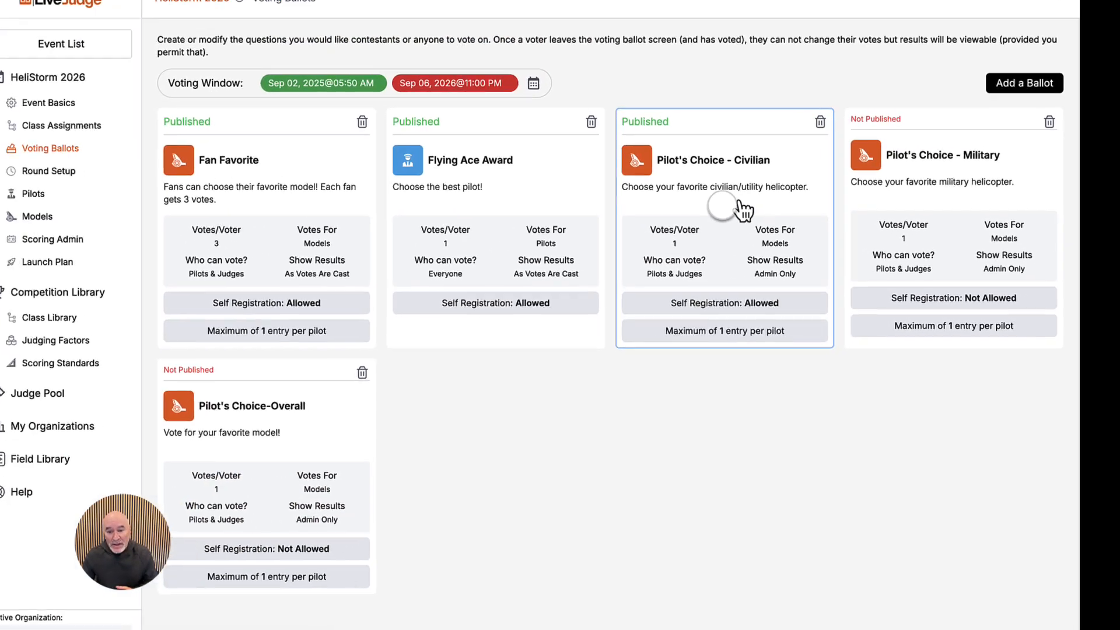
pyautogui.click(641, 166)
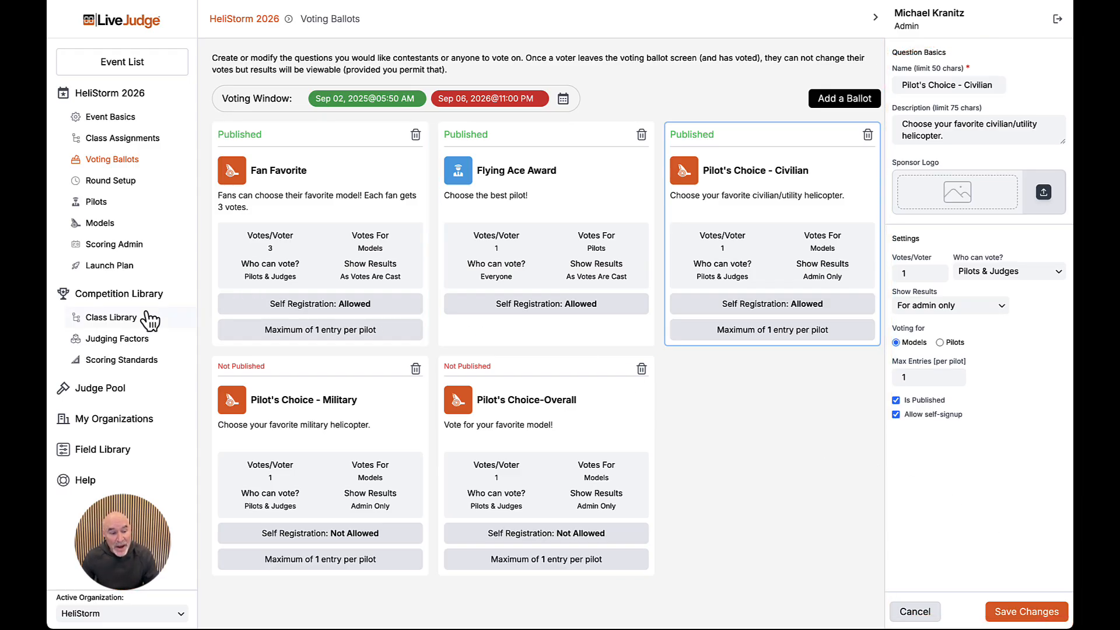
# Inspect the EMS Flight class's judging screen layouts and compare its Pilot Centric and Model Centric scoring displays without saving changes.
pyautogui.click(107, 318)
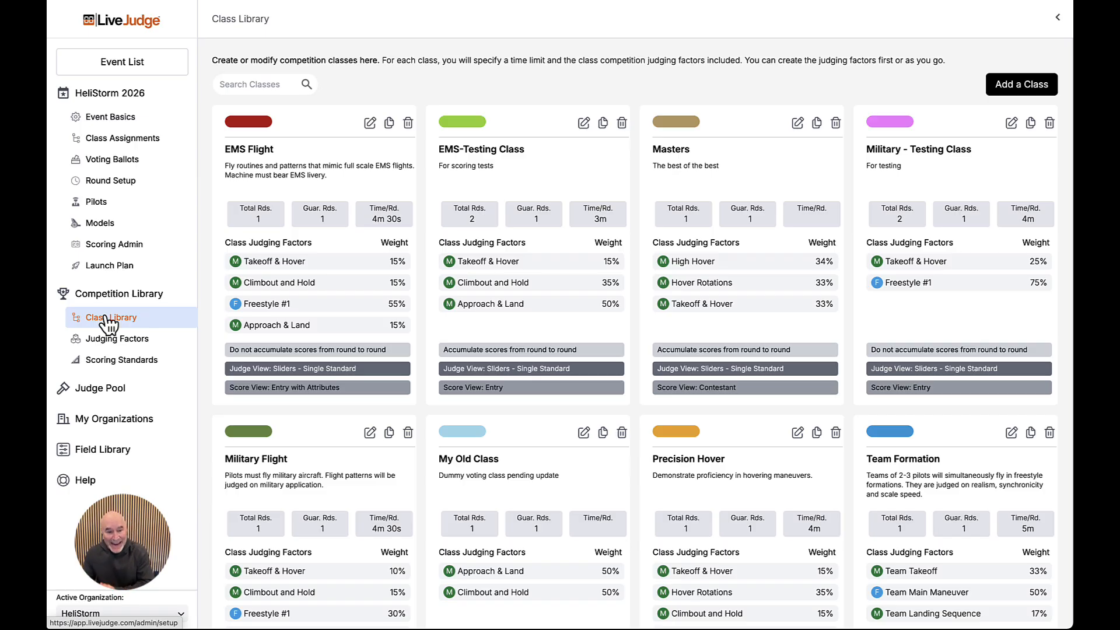
pyautogui.click(370, 123)
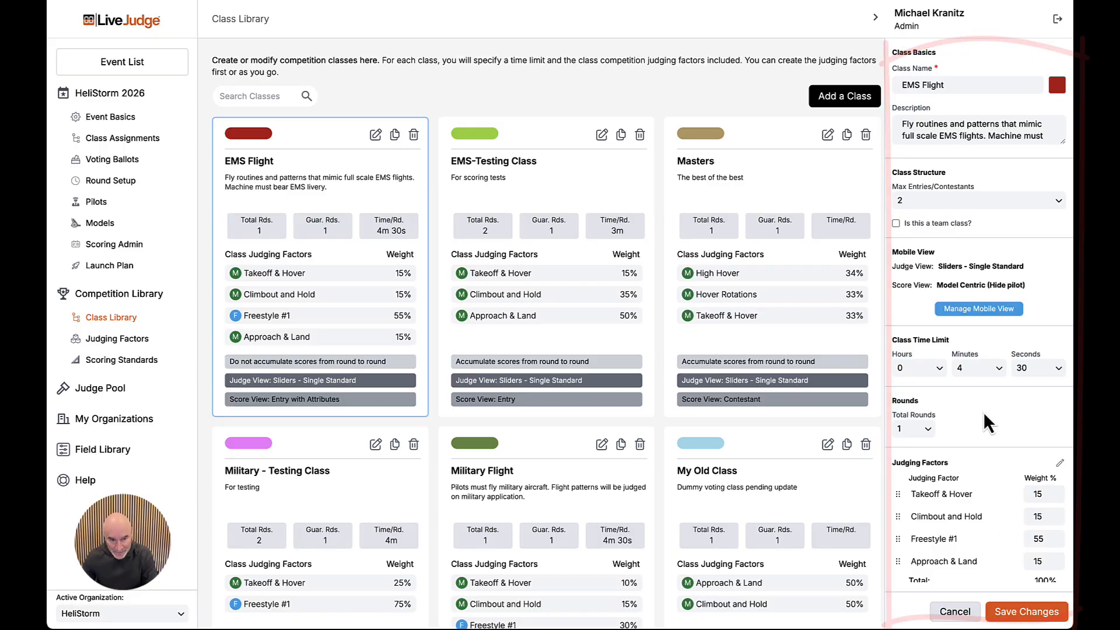
pyautogui.click(980, 309)
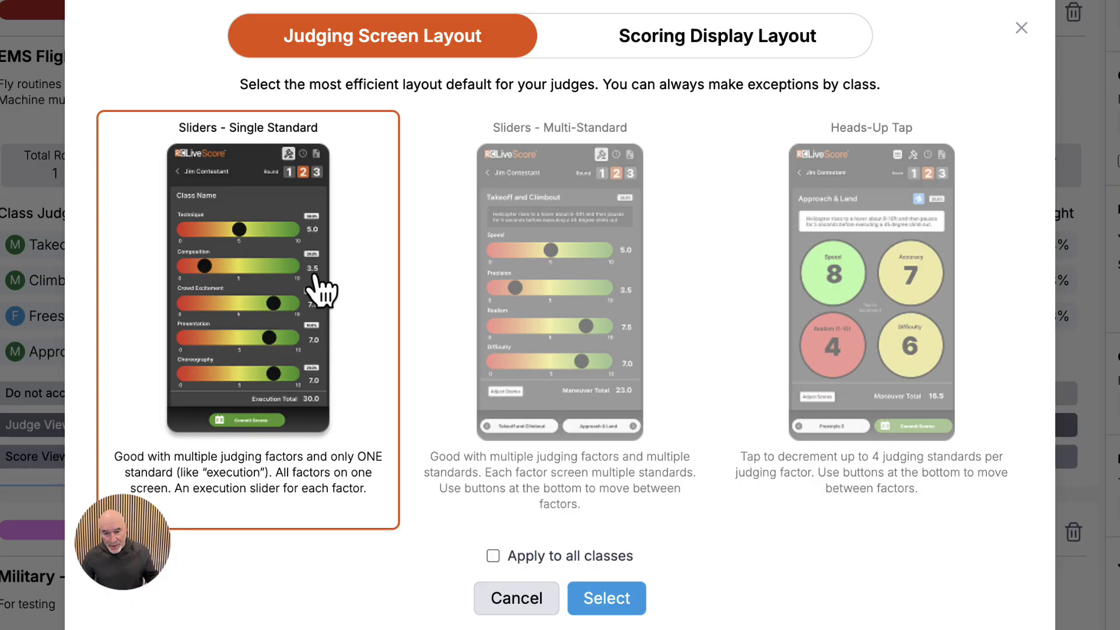
pyautogui.click(725, 36)
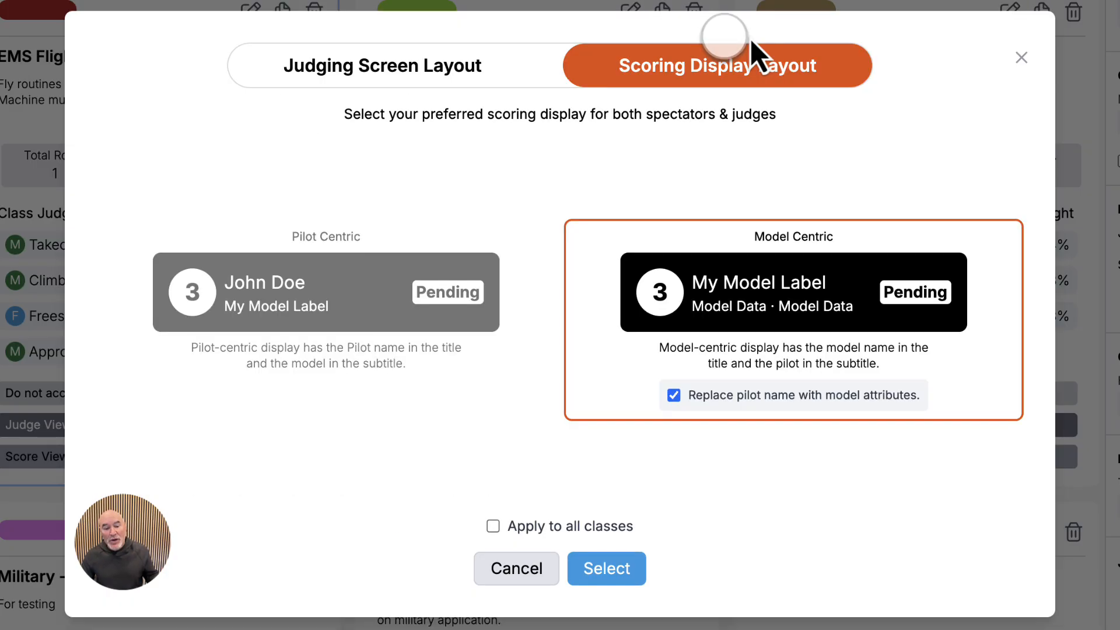
pyautogui.click(311, 305)
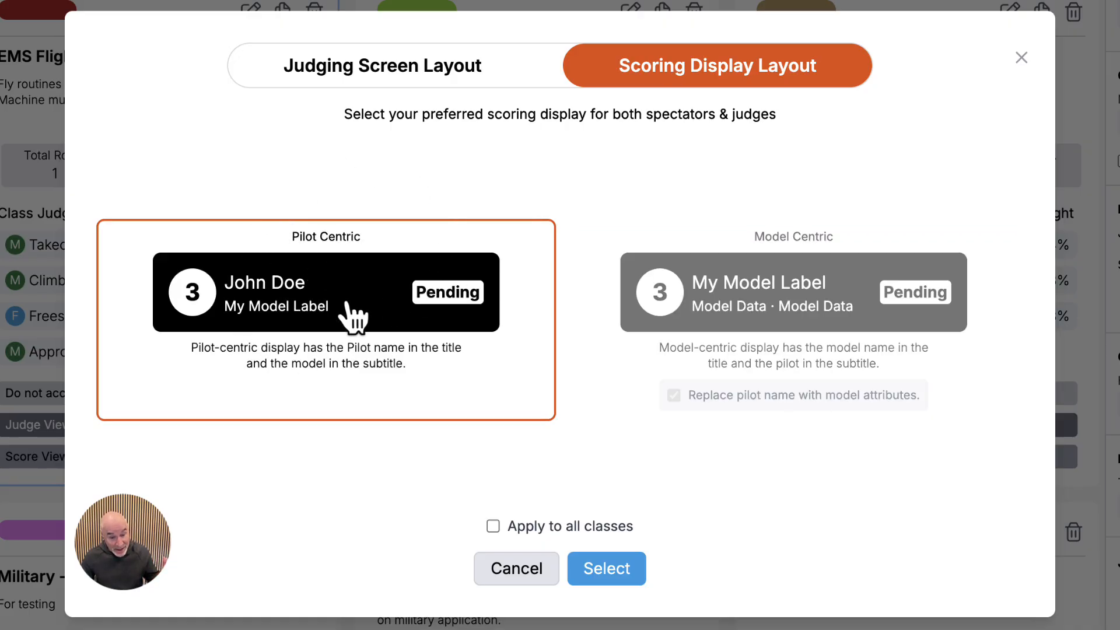
pyautogui.click(777, 306)
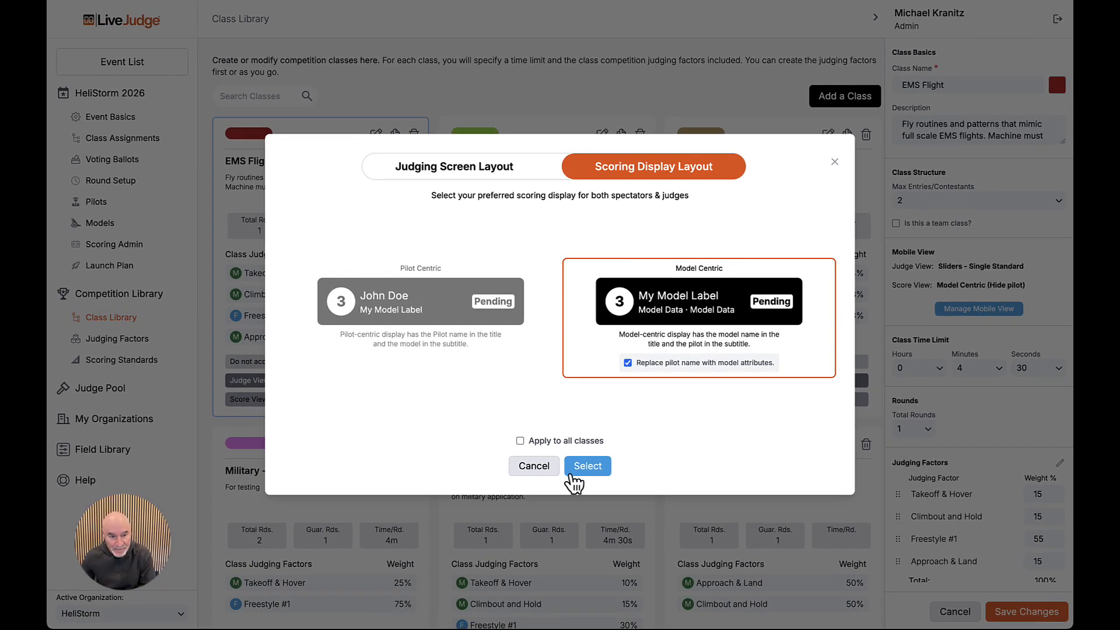
pyautogui.click(533, 467)
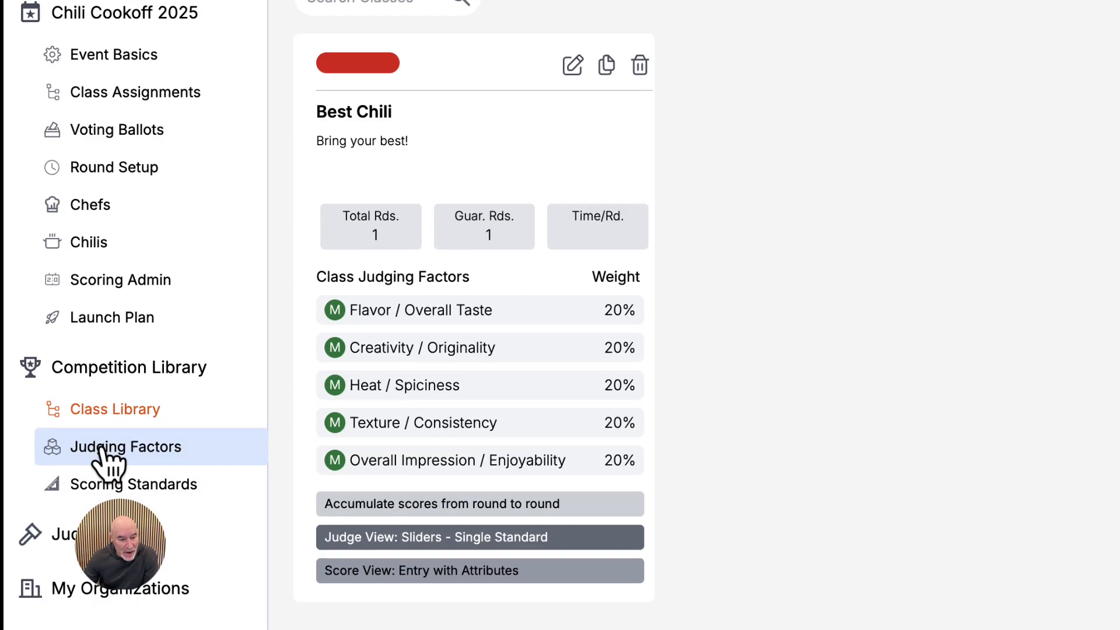
# Open the Creativity / Originality judging factor of the chili cookoff and look at its nature options, keeping Mandatory.
pyautogui.click(102, 448)
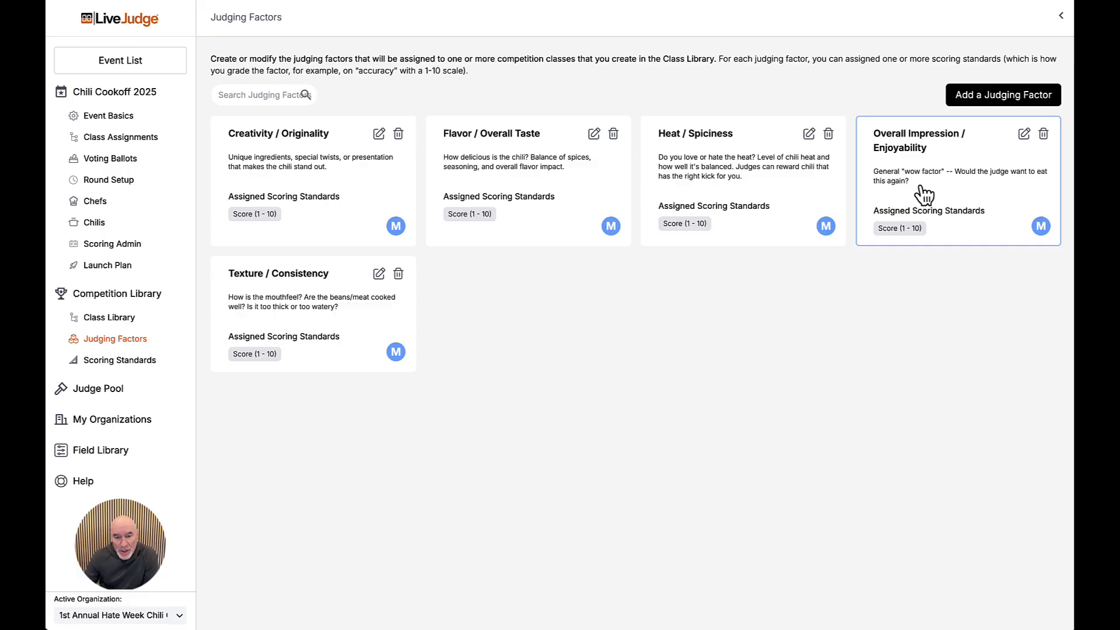
pyautogui.click(396, 189)
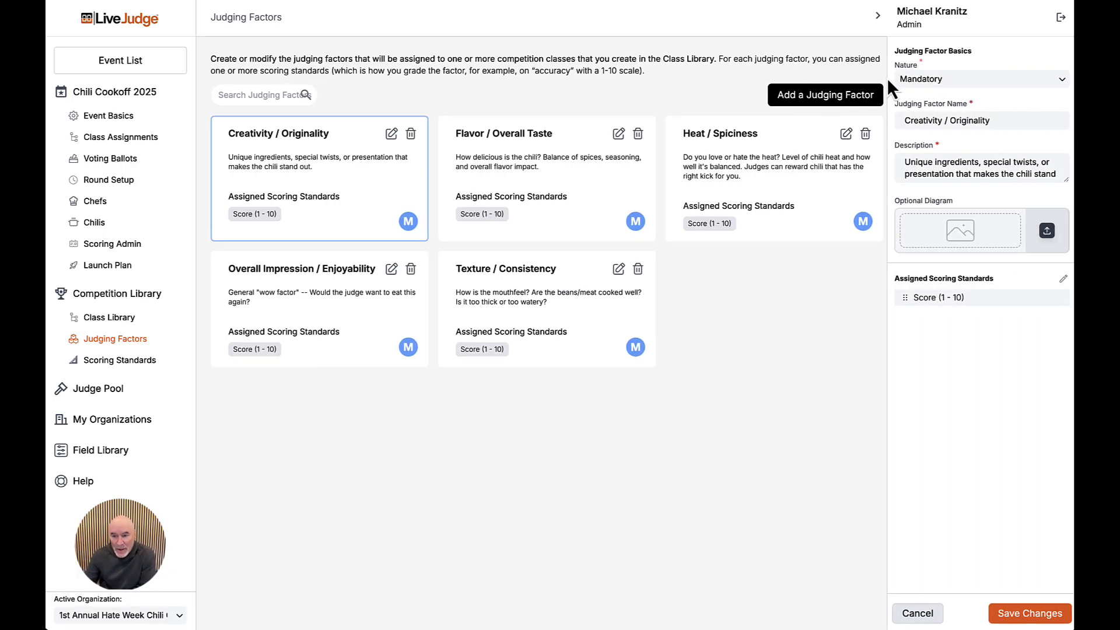
pyautogui.click(925, 79)
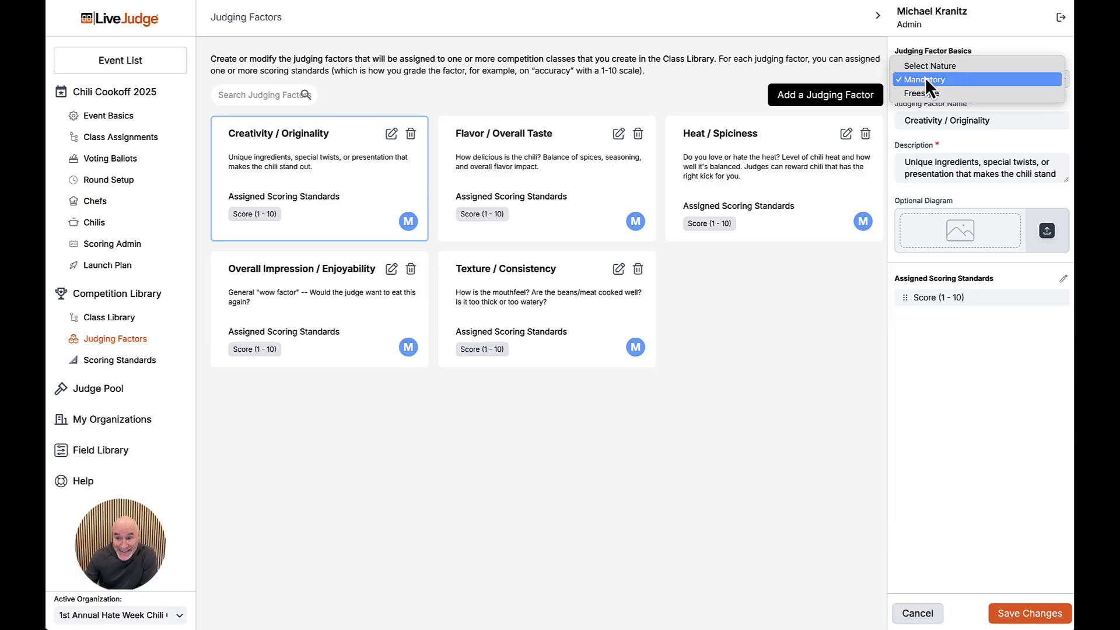
pyautogui.click(925, 79)
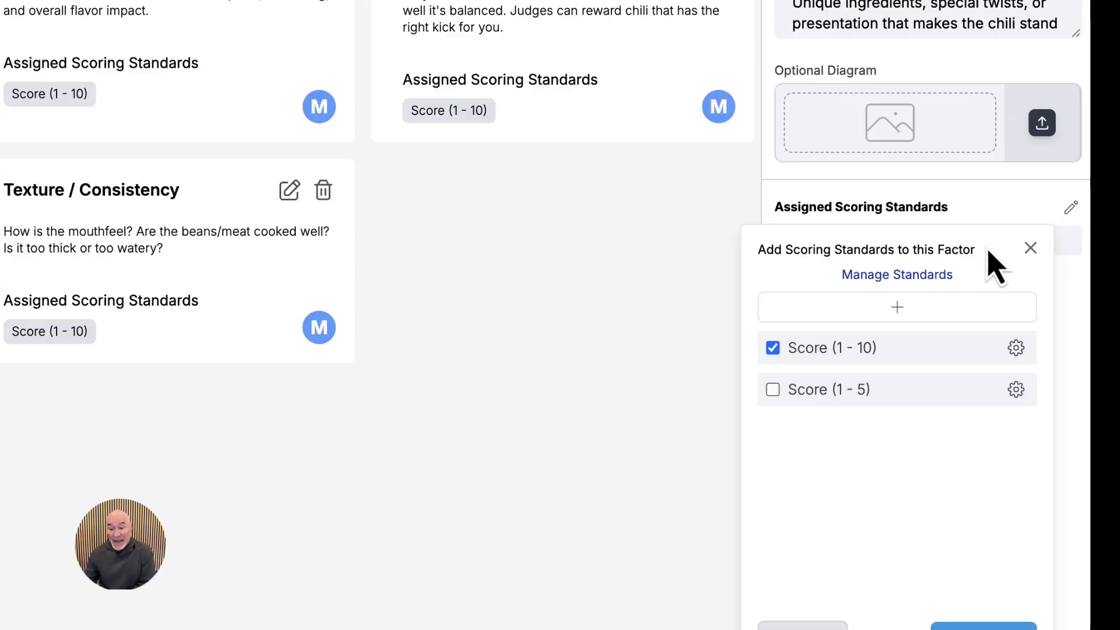
# Inspect the Score (1 - 10) standard's range and increment settings, and close them without changes.
pyautogui.click(1017, 352)
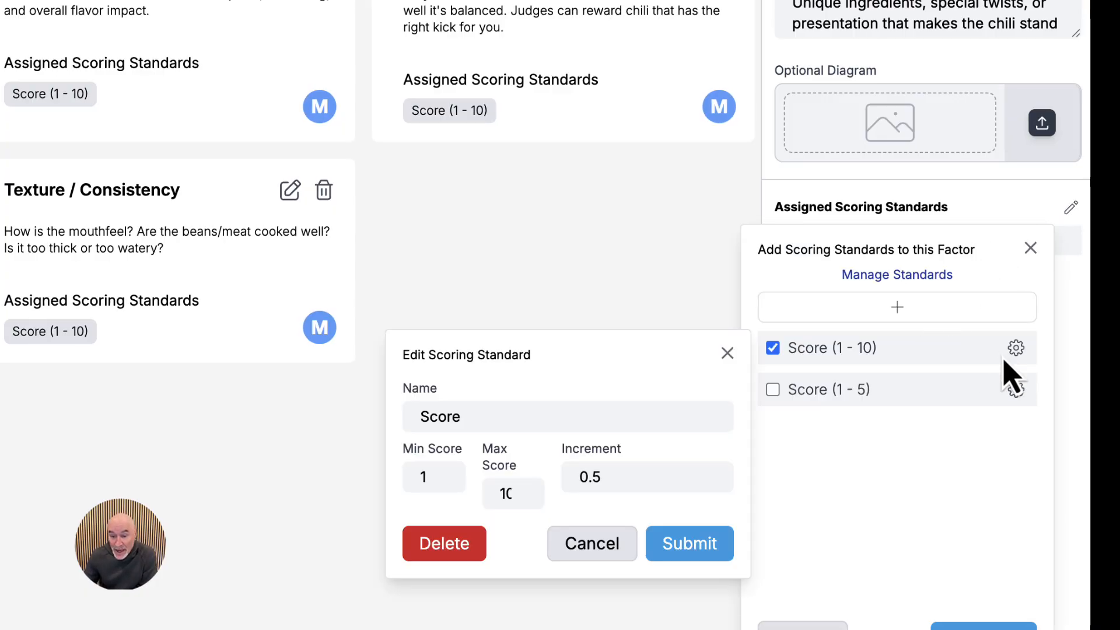
pyautogui.click(595, 477)
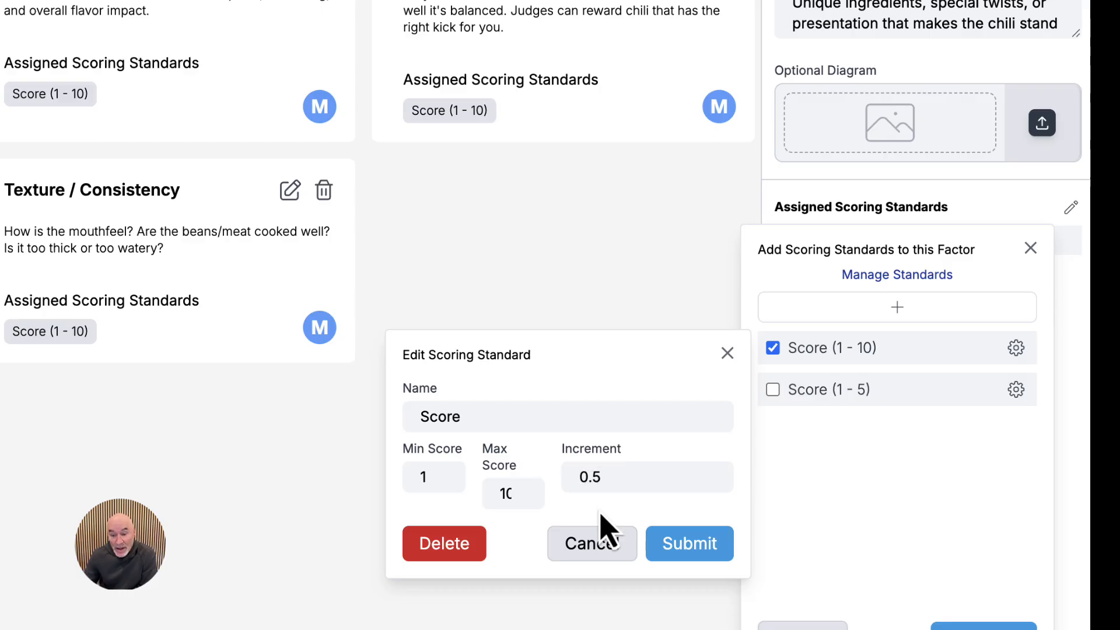
pyautogui.click(607, 555)
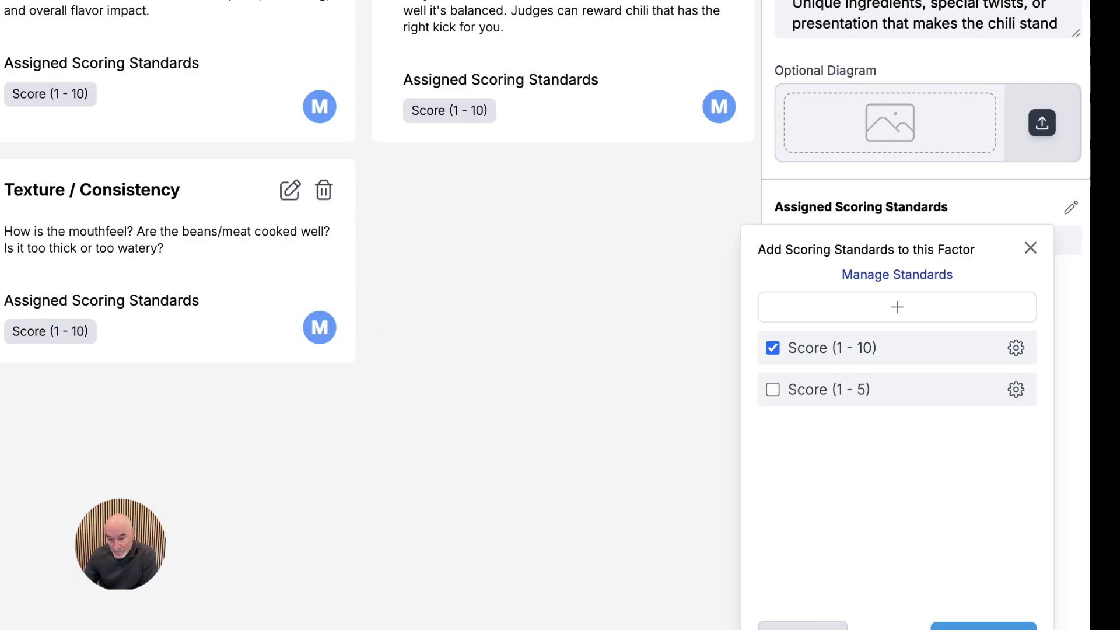
pyautogui.click(650, 550)
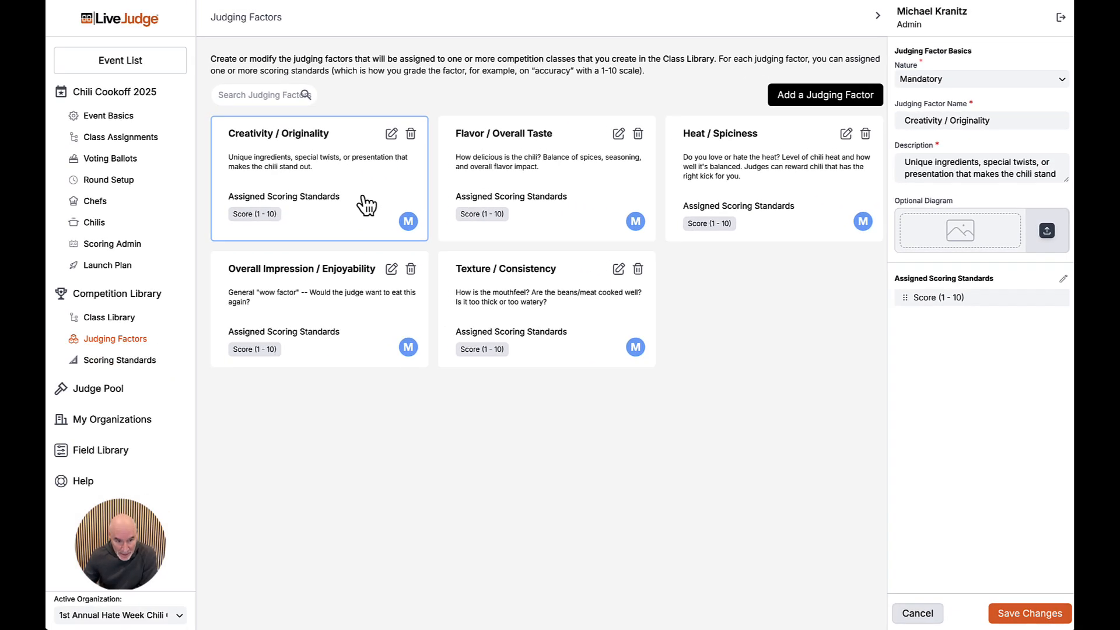
# Open the Best Chili class in the Class Library and review the weights of its judging factors.
pyautogui.click(140, 323)
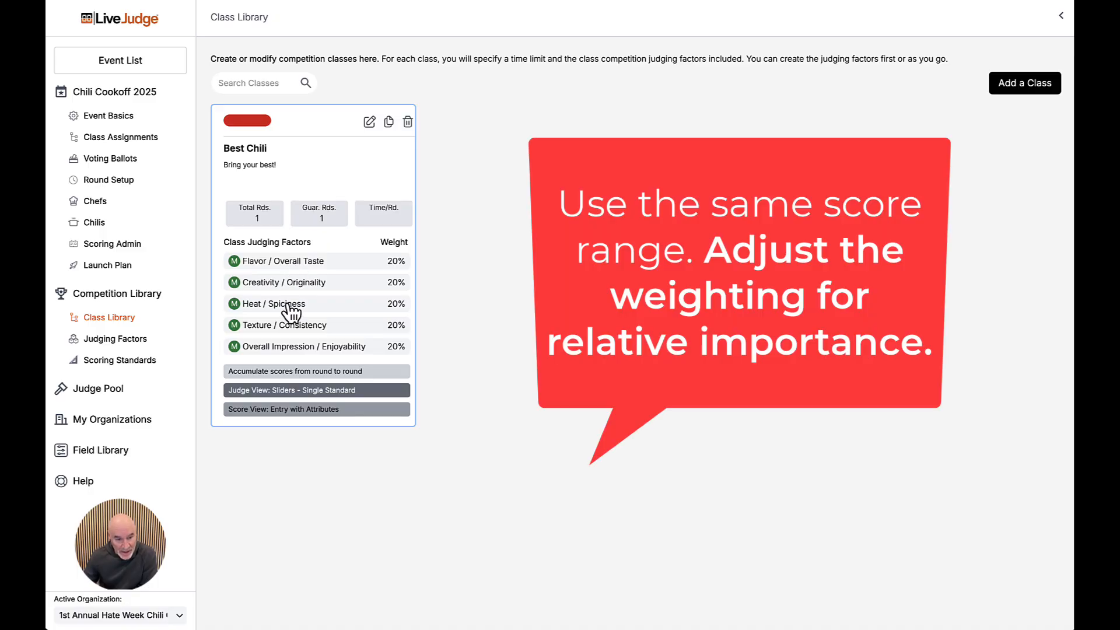
pyautogui.click(310, 291)
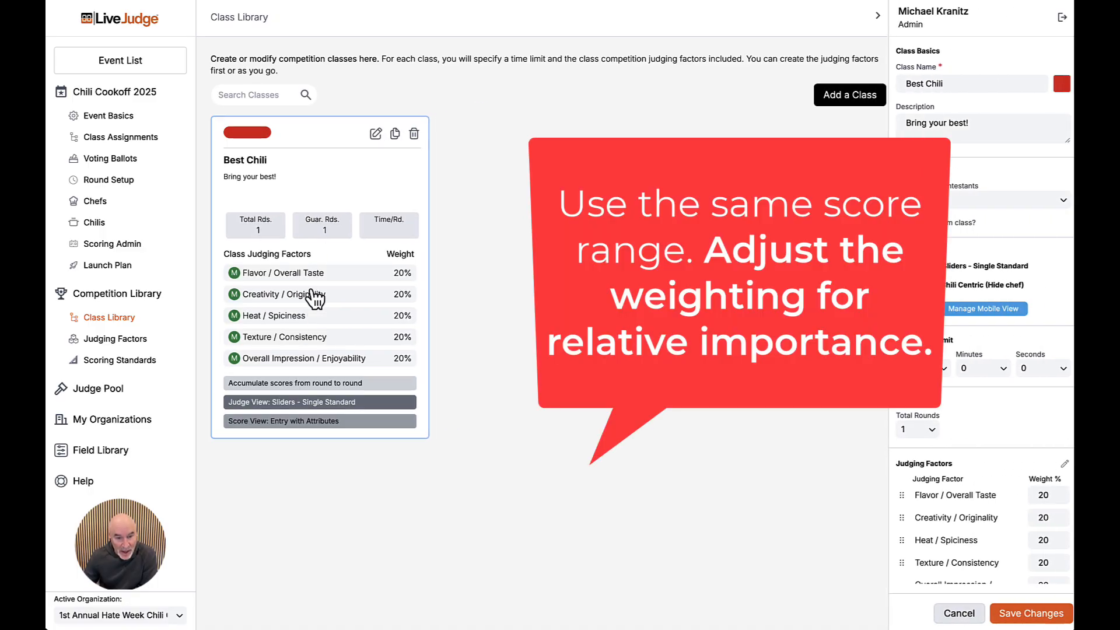
pyautogui.scroll(-2, 1044, 493)
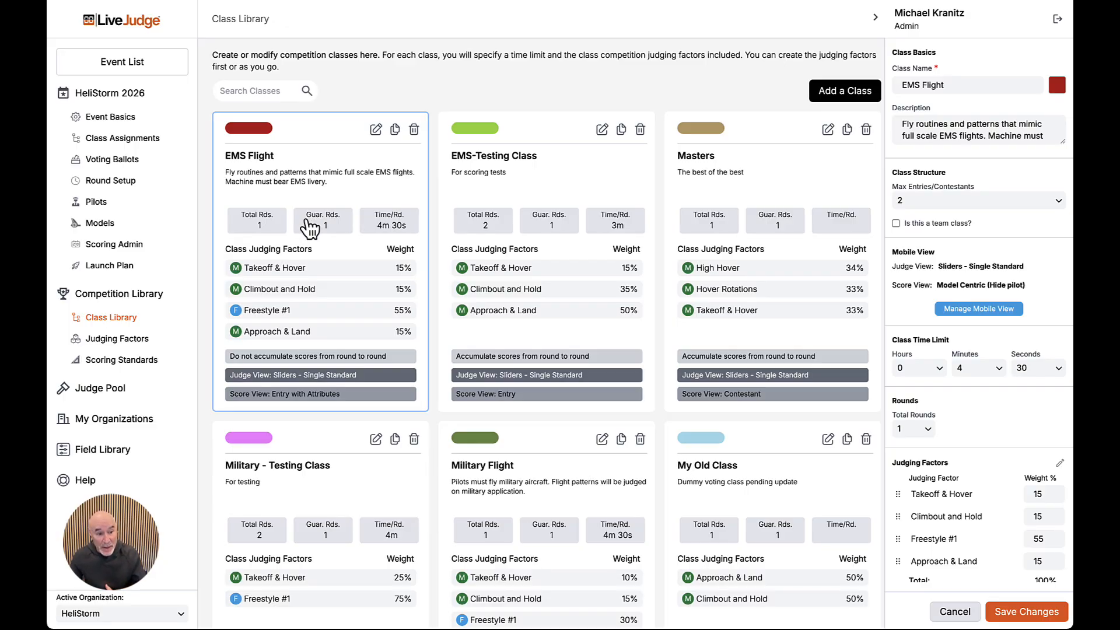
# View HeliStorm 2026's class assignments and the organization's judge pool.
pyautogui.click(147, 141)
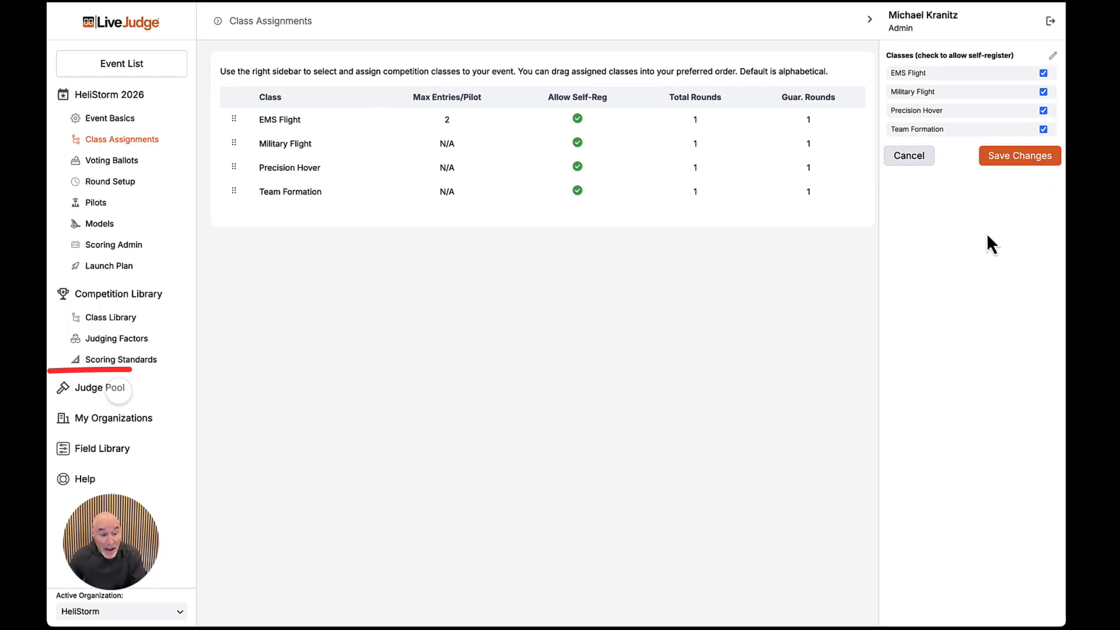
pyautogui.click(82, 389)
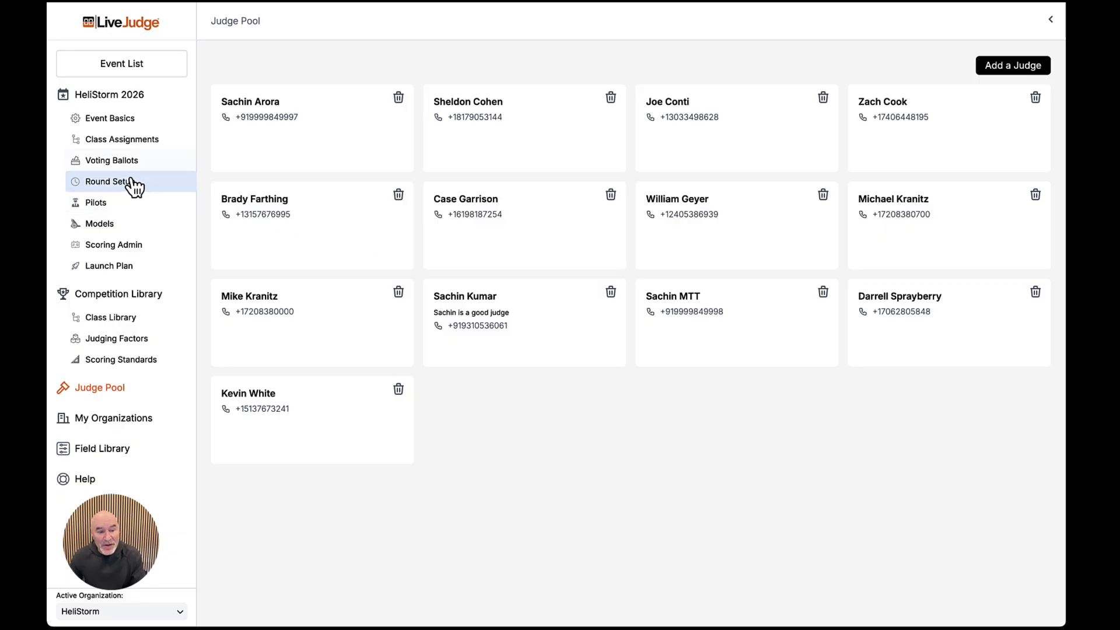
# Open the event's round setup and browse the judges available for the 09:00 AM round, leaving the selection as is.
pyautogui.click(133, 183)
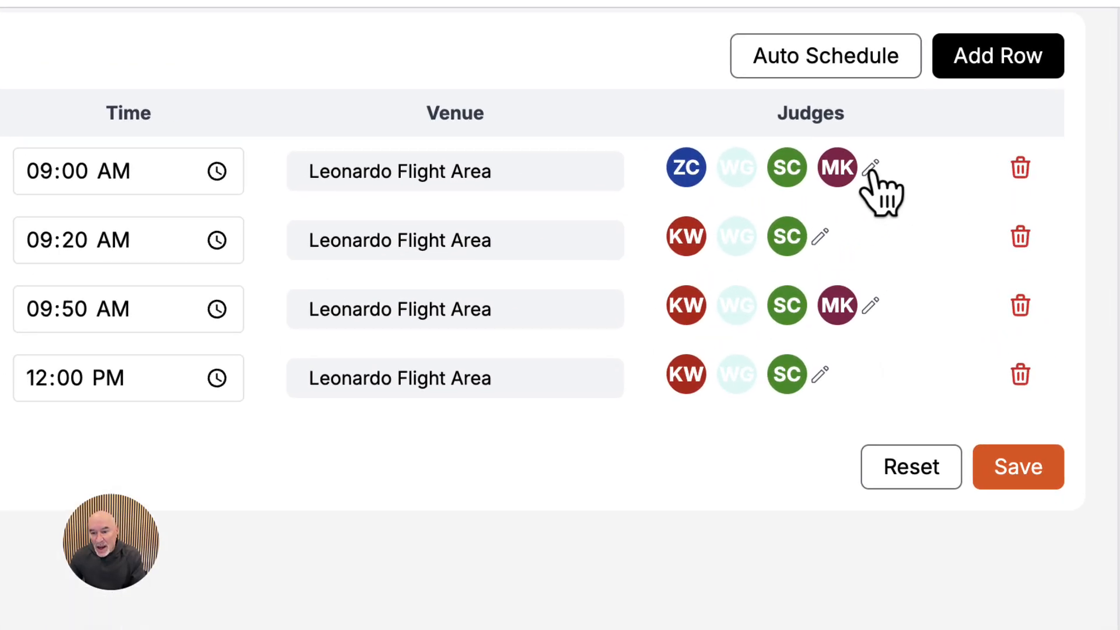
pyautogui.click(870, 169)
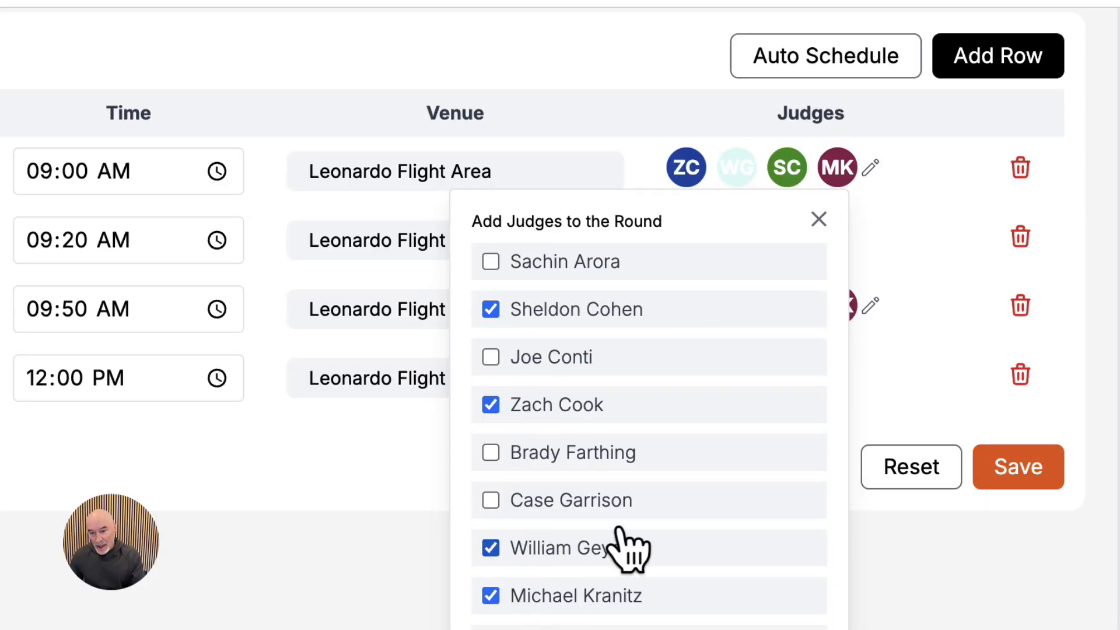
pyautogui.scroll(-2, 636, 513)
pyautogui.scroll(1, 548, 606)
pyautogui.click(157, 385)
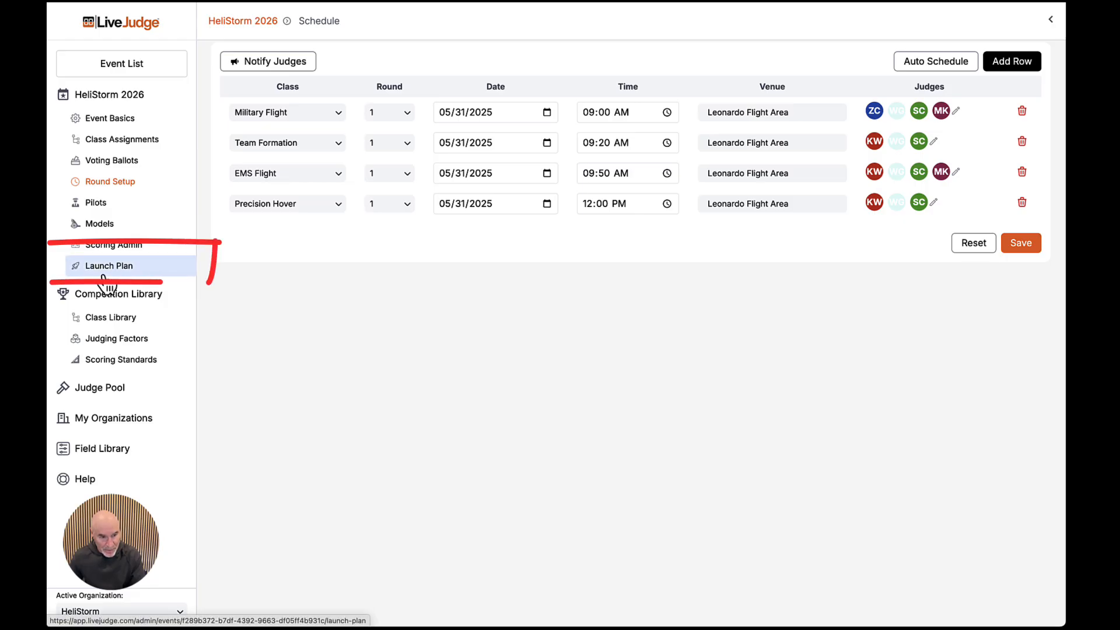
# Check the competition setup checklist in the Launch Plan and view the event's list of pilots.
pyautogui.click(106, 268)
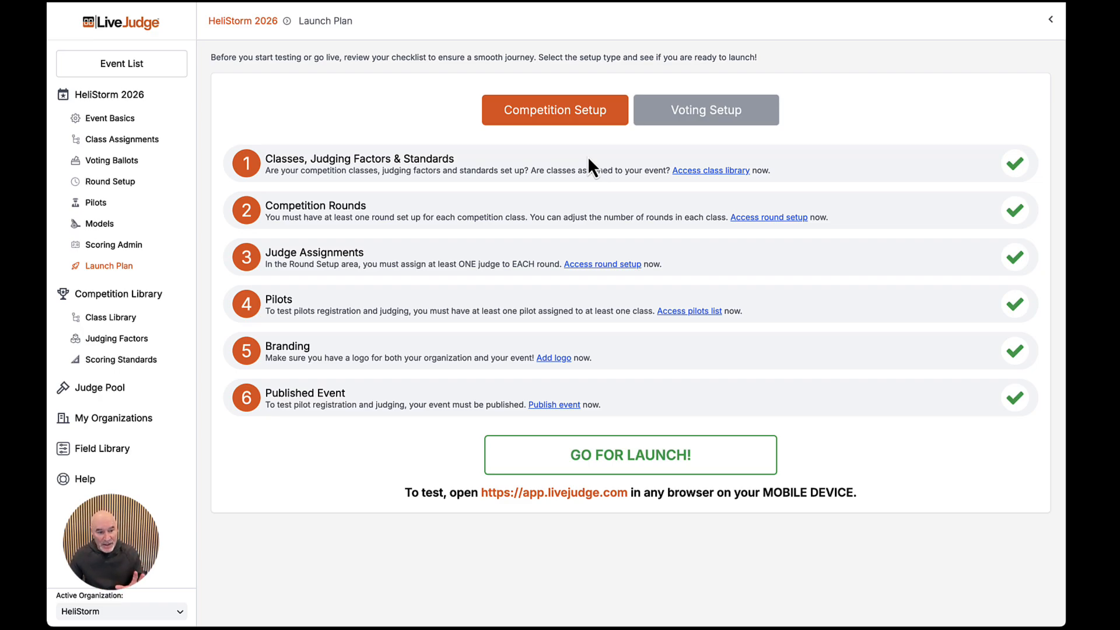
pyautogui.click(101, 205)
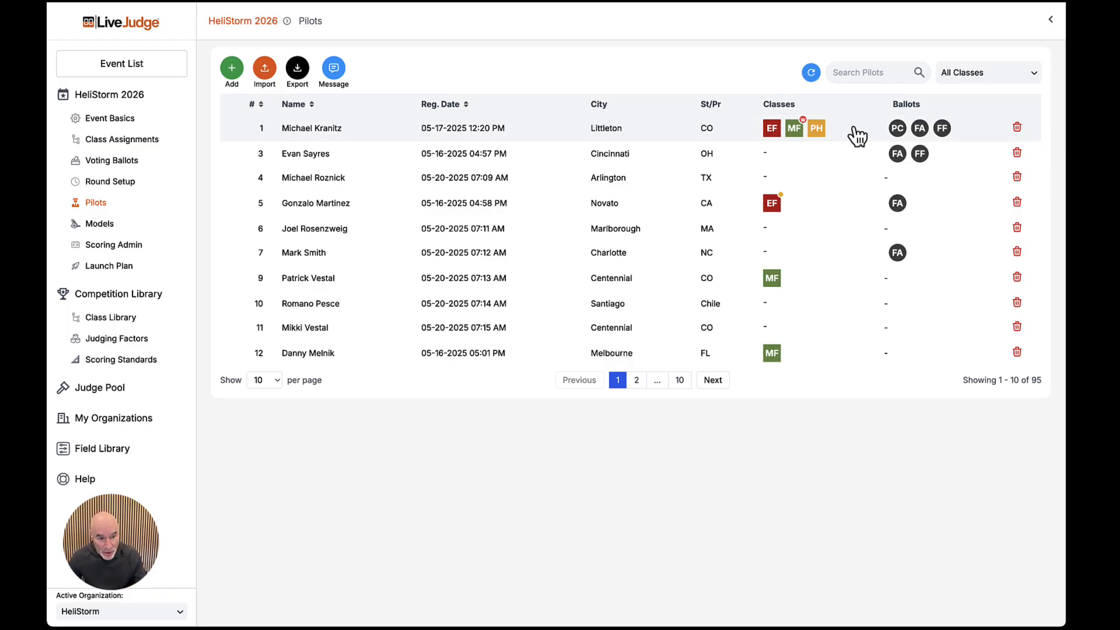
# Return to the round schedule and look through the Military Flight round's judge selection, cancelling without changes.
pyautogui.click(79, 183)
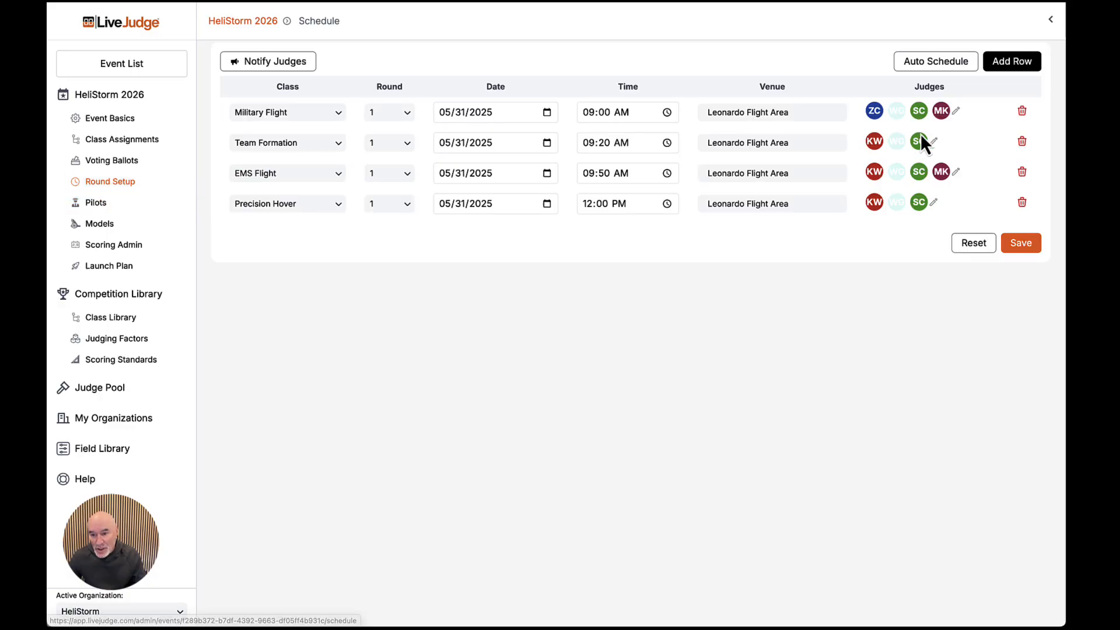
pyautogui.click(956, 111)
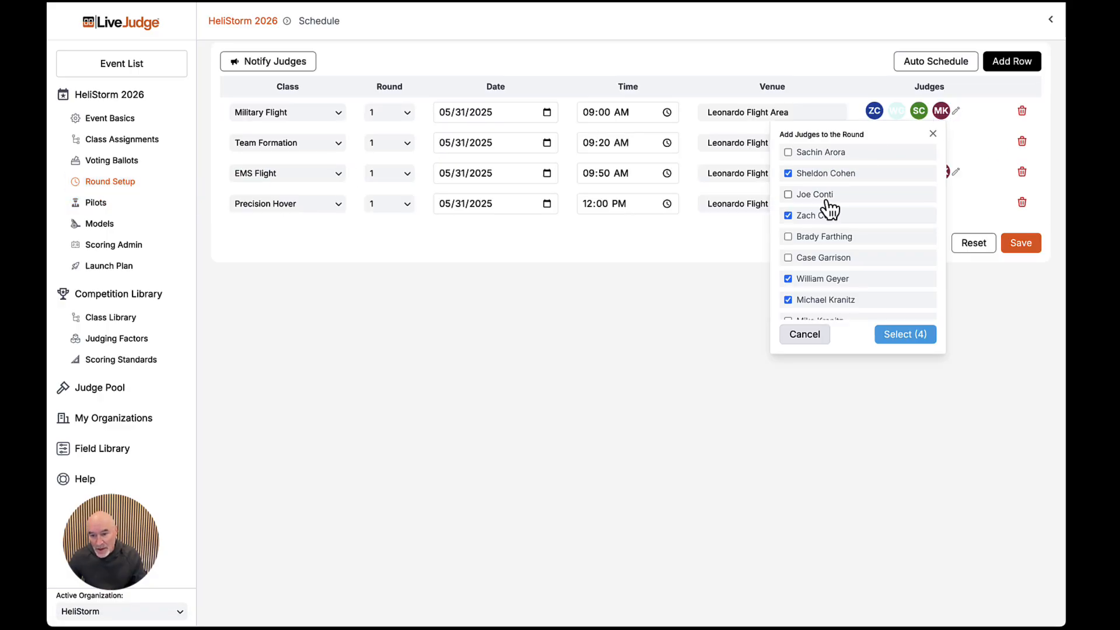
pyautogui.scroll(-2, 827, 204)
pyautogui.scroll(-1, 828, 207)
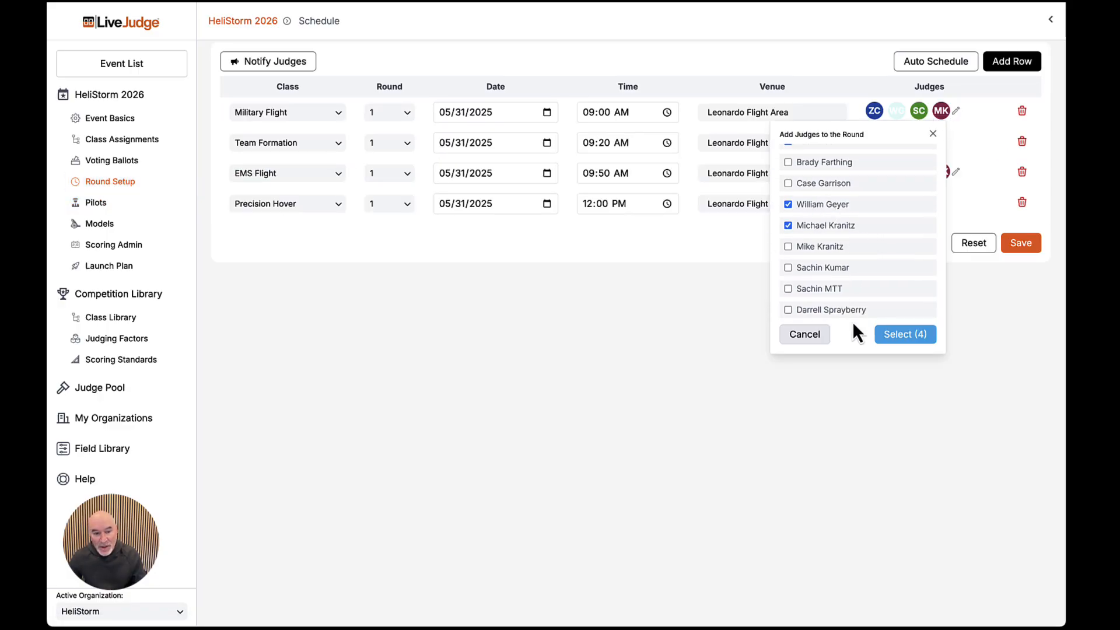
pyautogui.click(805, 334)
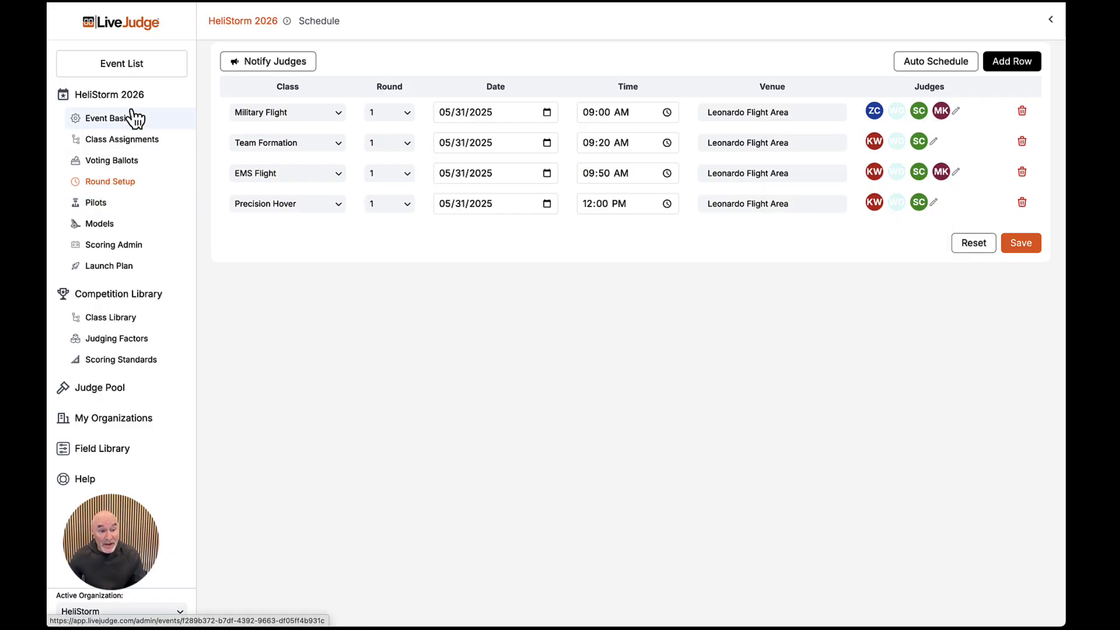
# Display the HeliStorm 2026 event's QR code from its basic details, and close it after viewing.
pyautogui.click(111, 120)
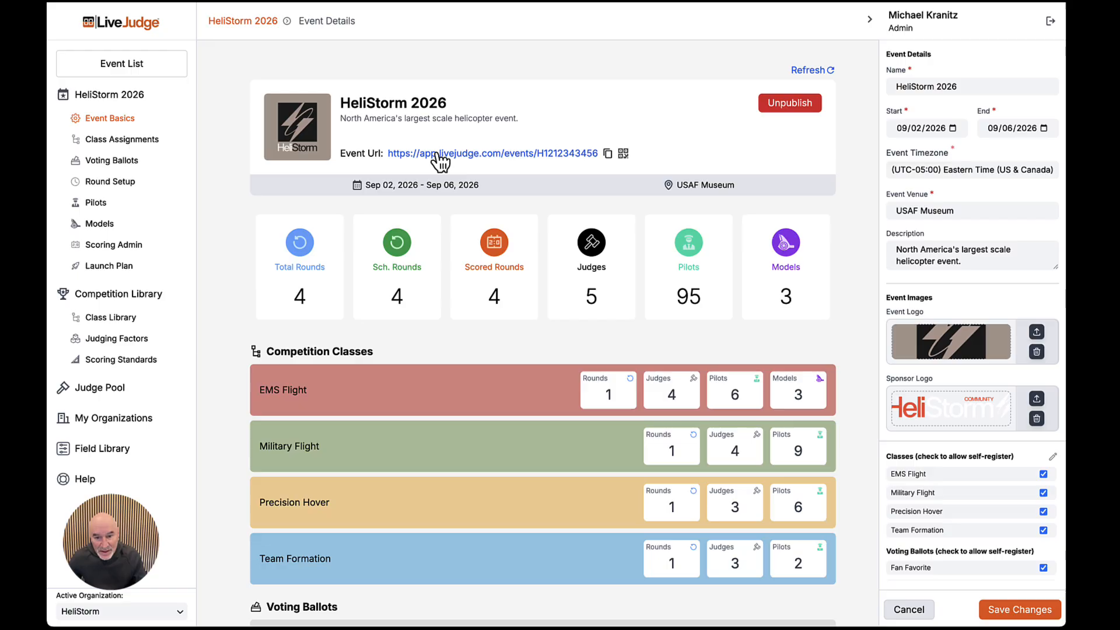
pyautogui.click(623, 153)
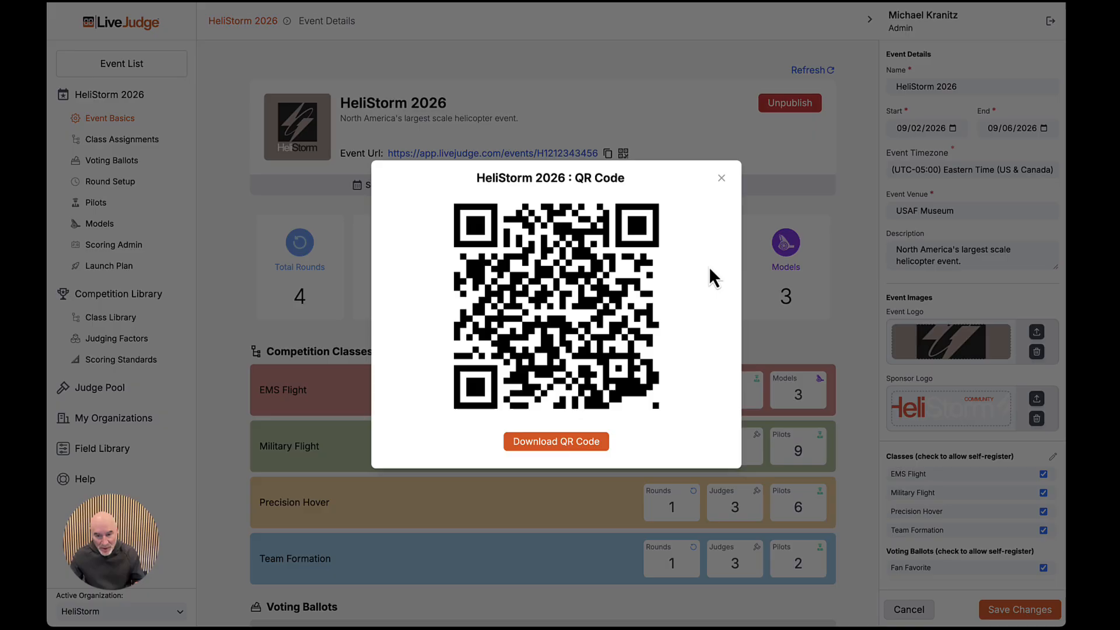
pyautogui.click(721, 179)
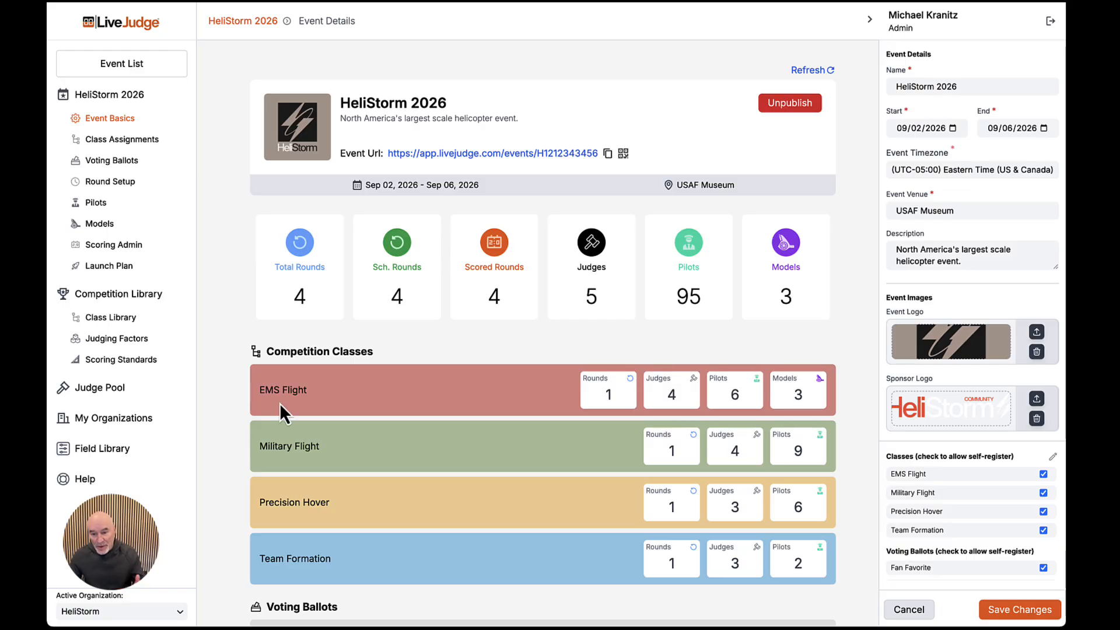
# Review the HeliStorm 2026 event overview, from the summary figures and competition classes to the voting ballots, scoring options and sample sponsor display.
pyautogui.scroll(-4, 495, 260)
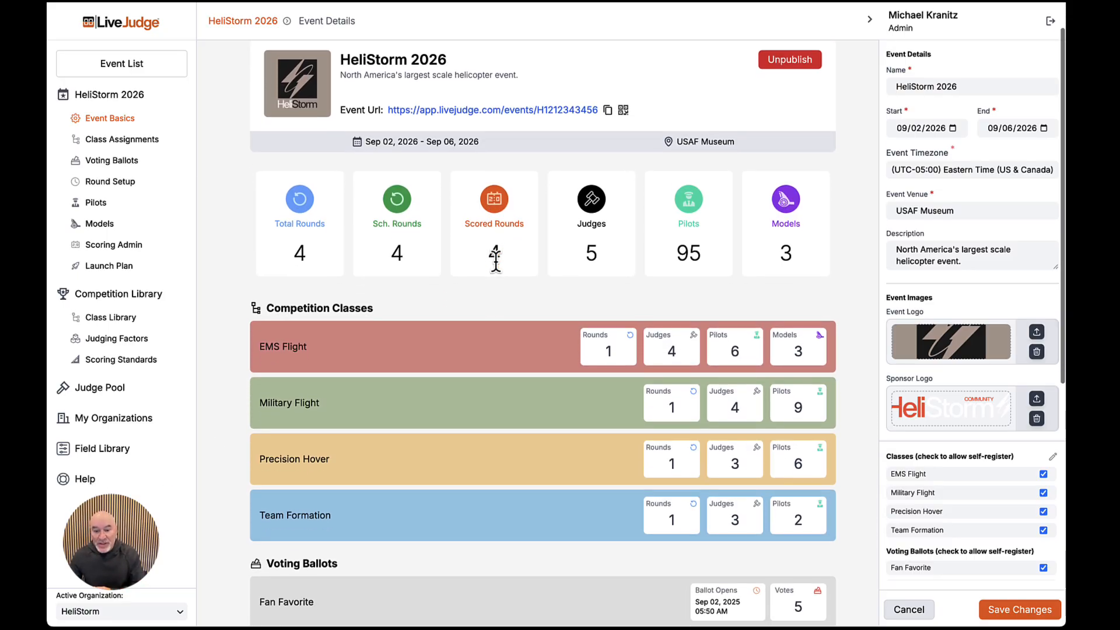
pyautogui.scroll(-8, 495, 261)
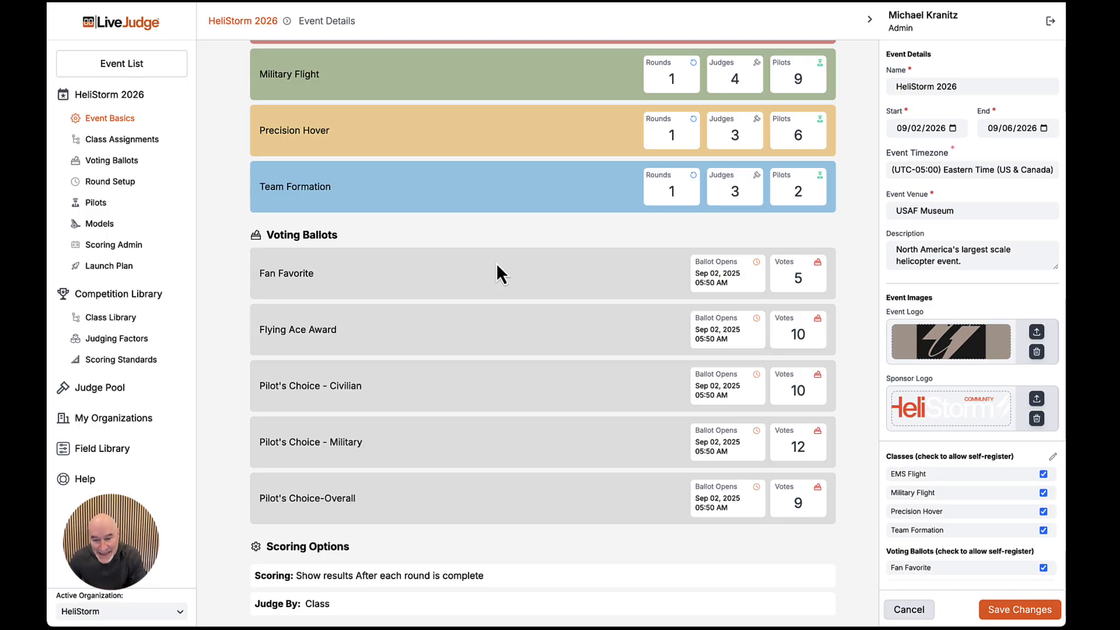
pyautogui.scroll(10, 496, 273)
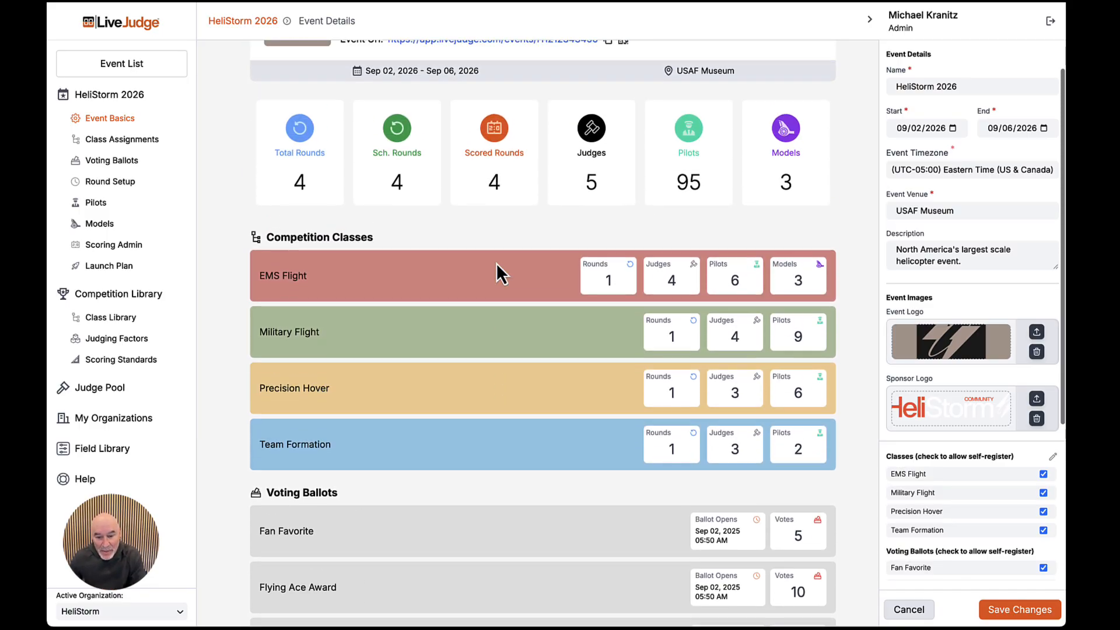
pyautogui.scroll(-2, 551, 419)
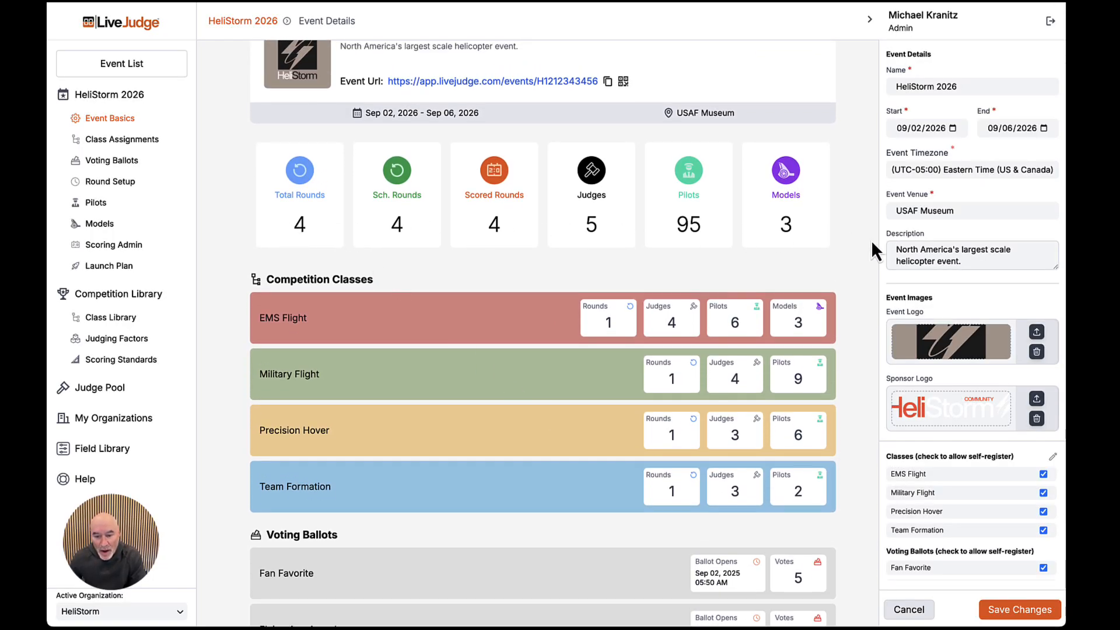
pyautogui.scroll(-4, 771, 362)
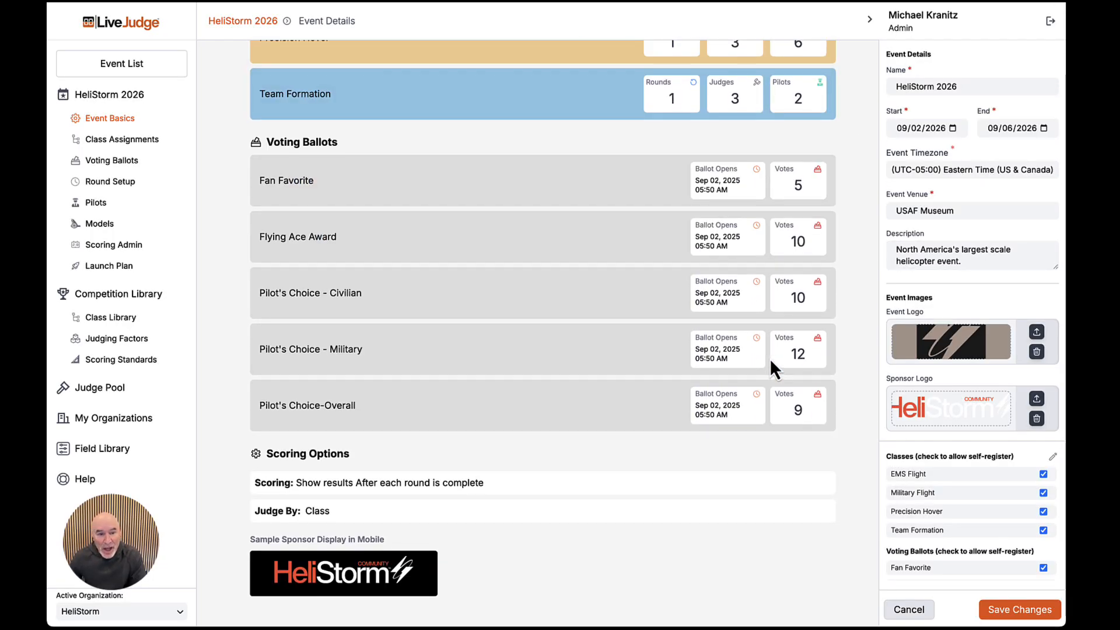
pyautogui.scroll(15, 770, 362)
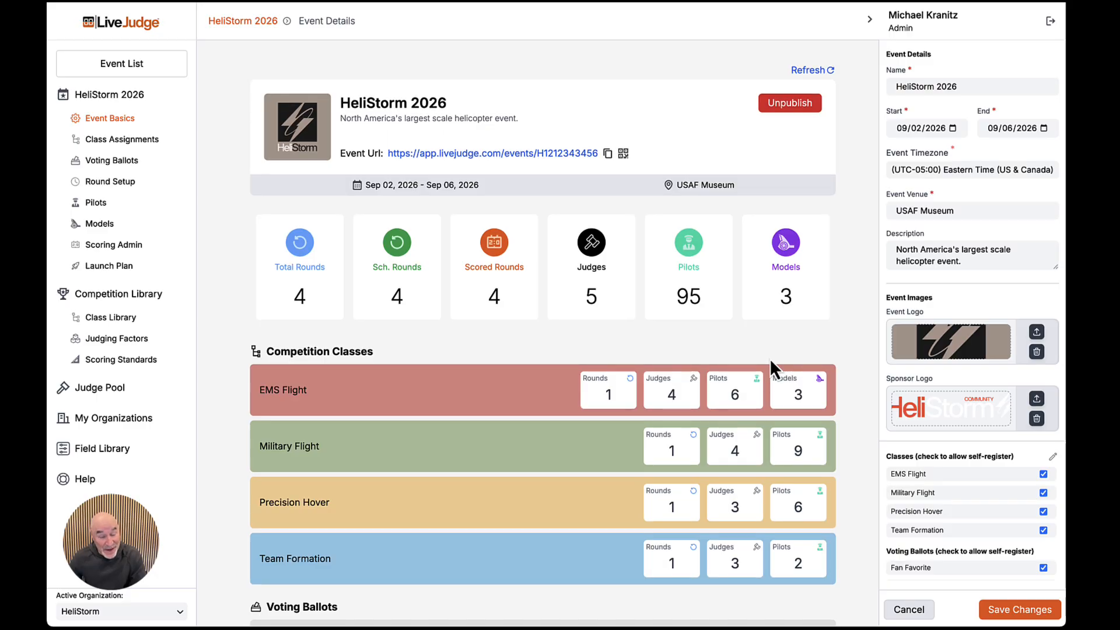